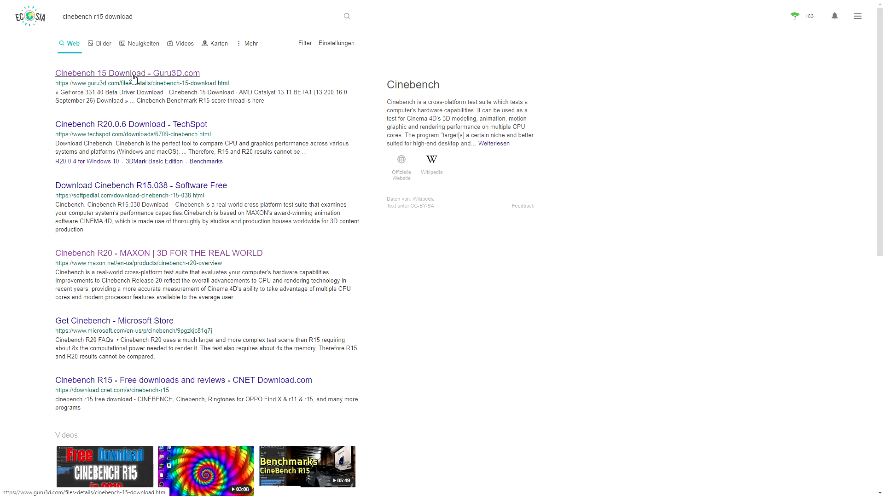
Open Guru3D's Cinebench 15 page and download CINEBENCH_R15.zip from the author's source
click(148, 76)
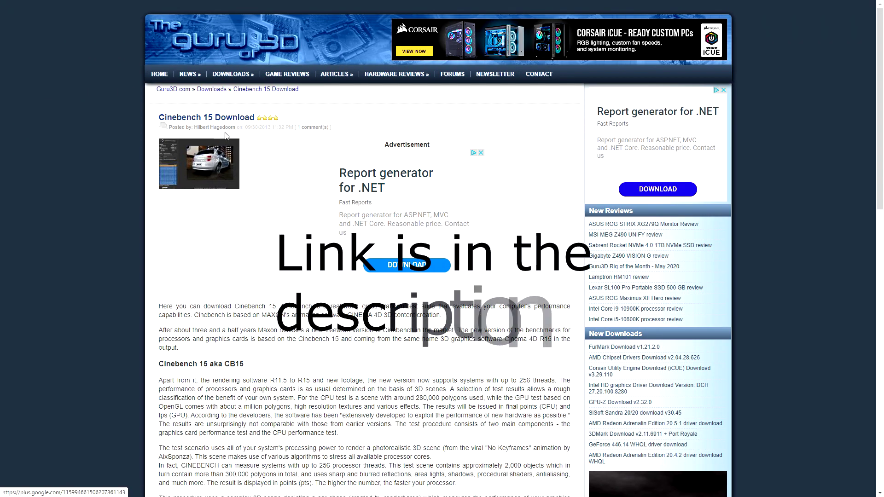
scroll(245, 232, down, 2)
scroll(245, 231, down, 12)
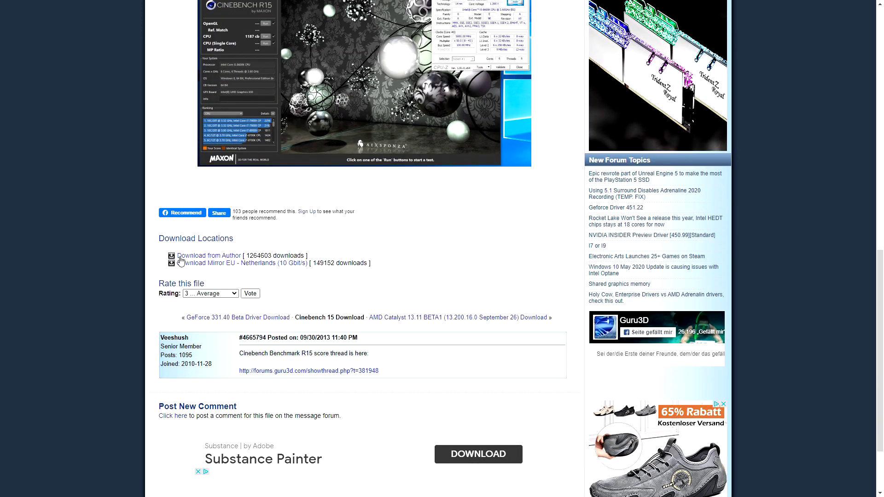
click(215, 261)
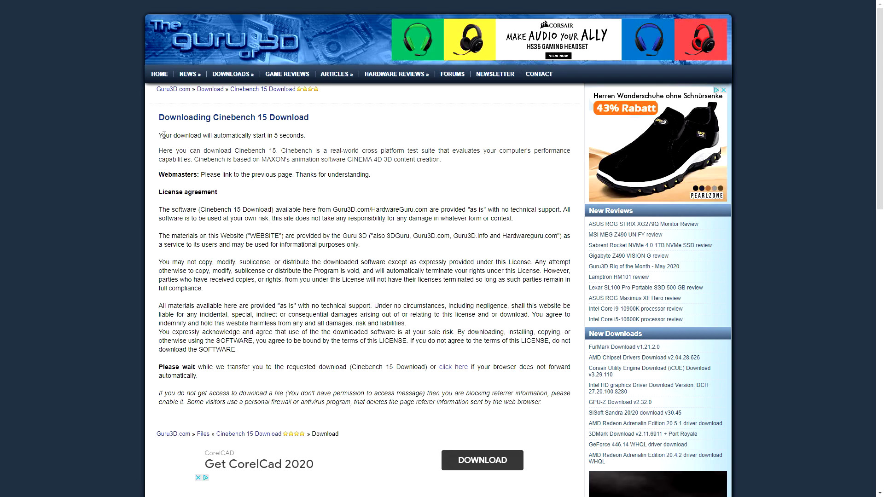
drag(164, 135, 317, 140)
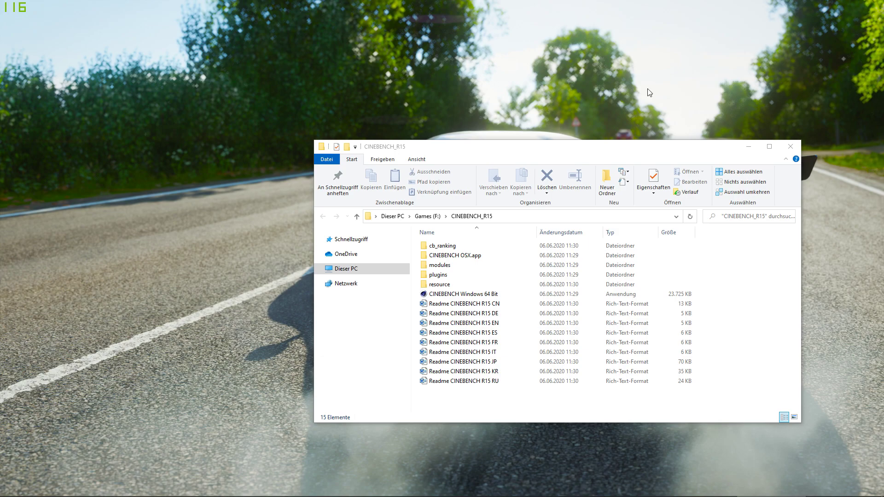
Launch 'CINEBENCH Windows 64 Bit' from the CINEBENCH_R15 folder on Games (F:)
click(458, 297)
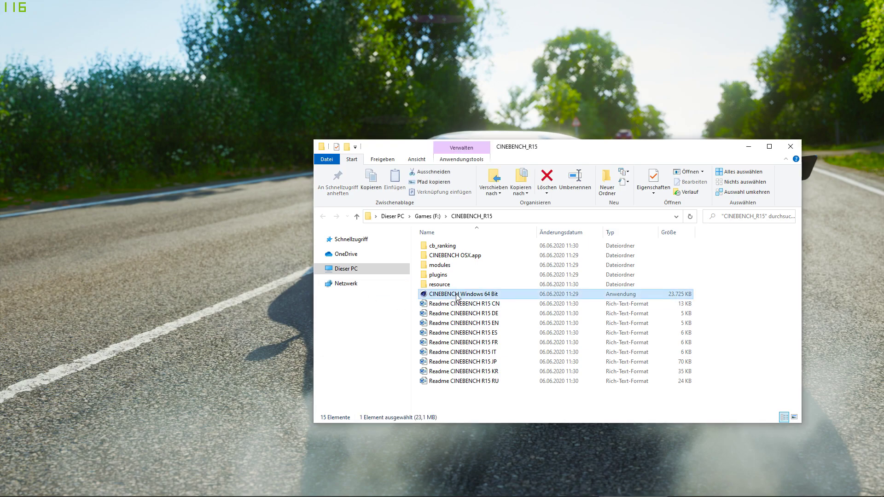
double_click(491, 298)
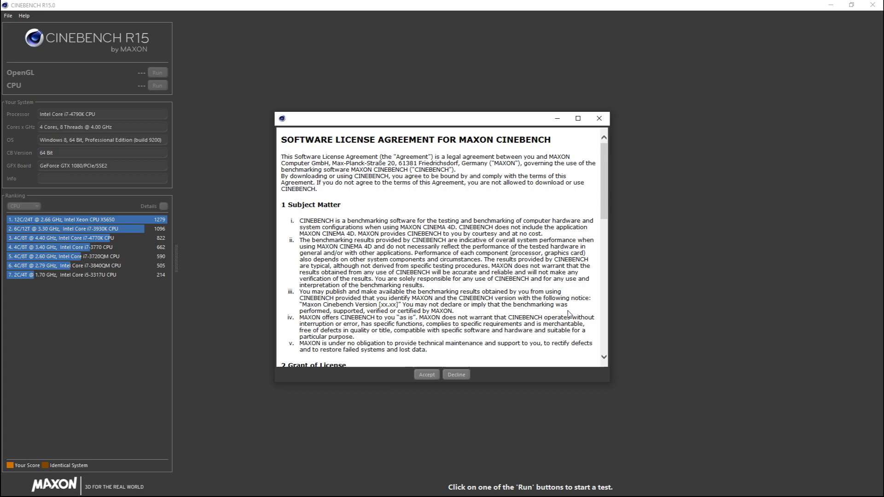
Accept the Cinebench R15 software license agreement
click(427, 375)
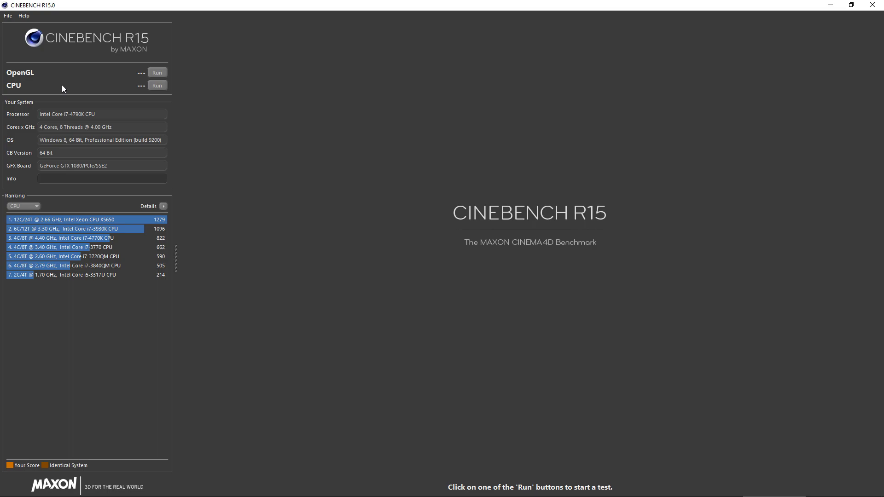
click(27, 217)
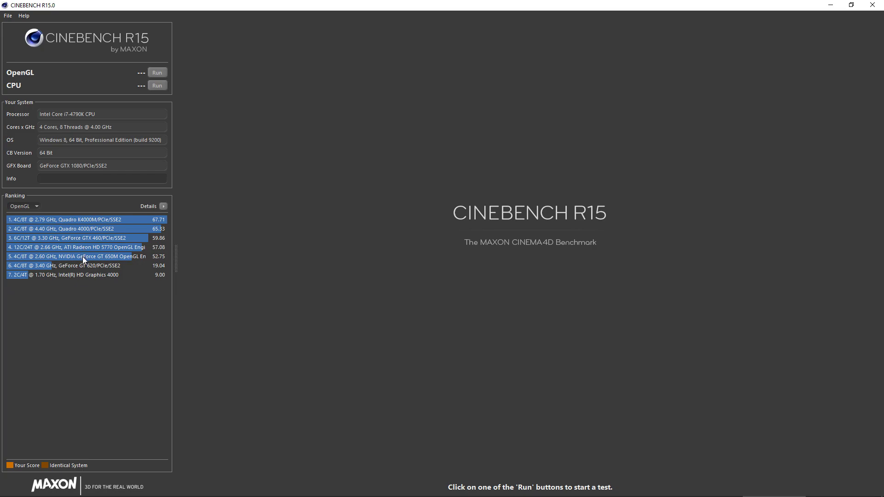
key(Up)
mouse_move(134, 237)
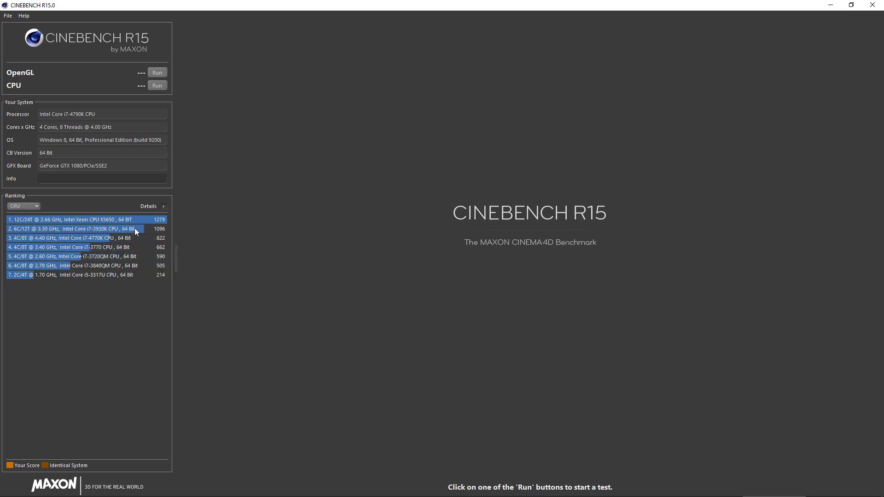
Turn on Keep best score and switch to Advanced benchmark mode
click(7, 15)
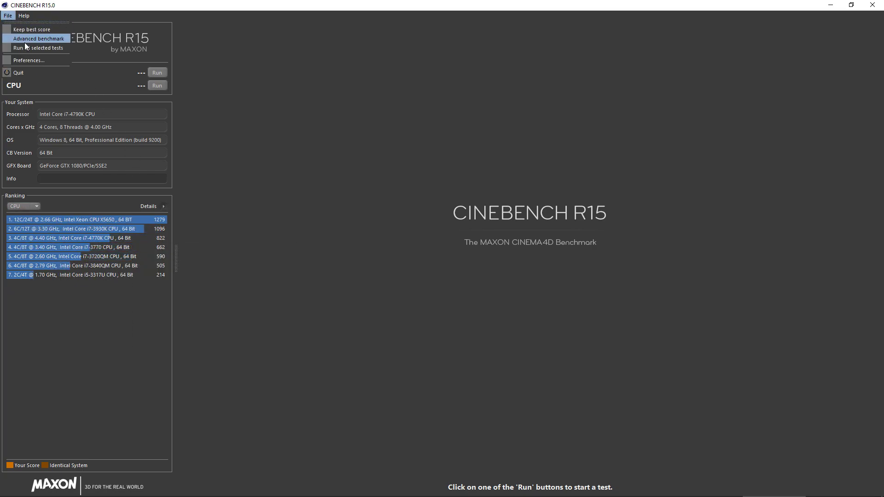
click(28, 30)
click(9, 17)
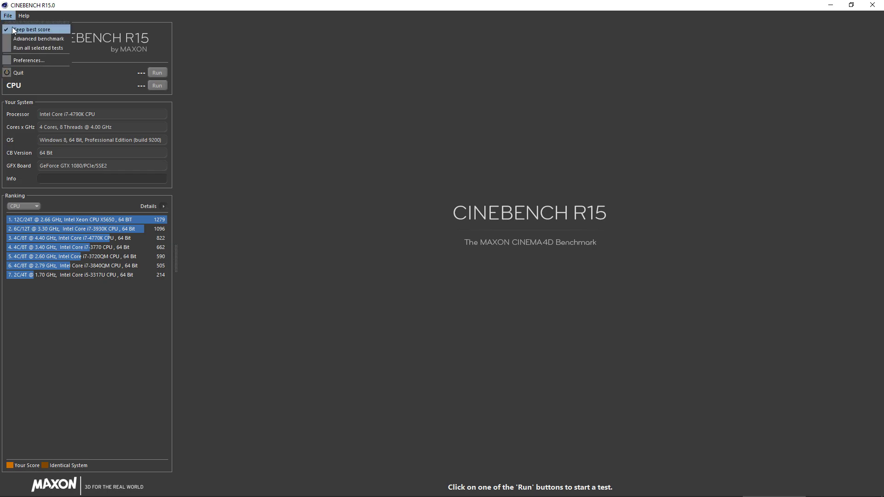
click(35, 41)
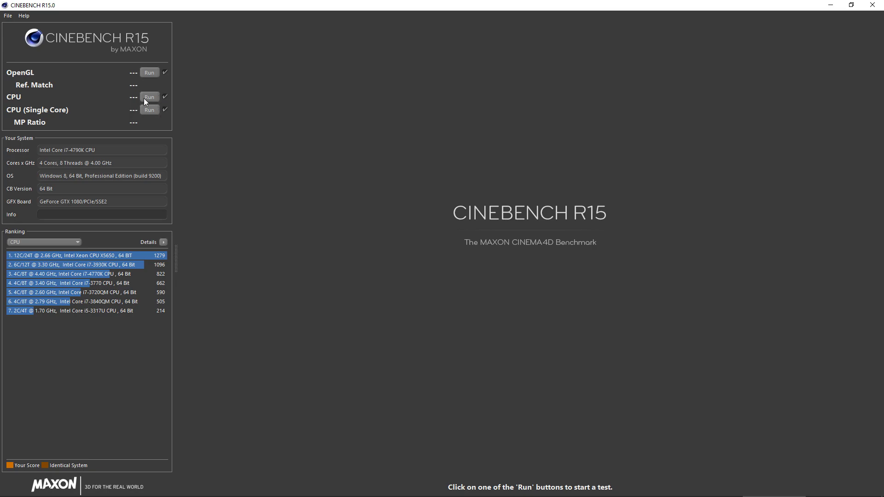
click(9, 16)
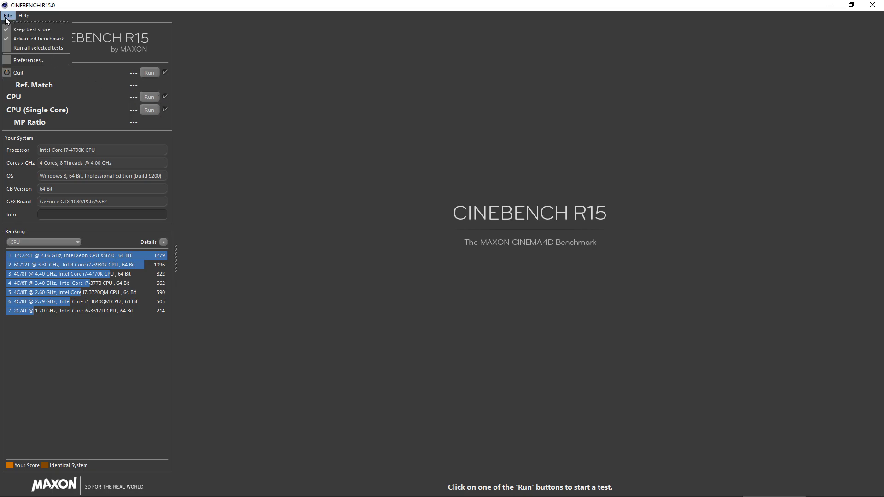
click(26, 59)
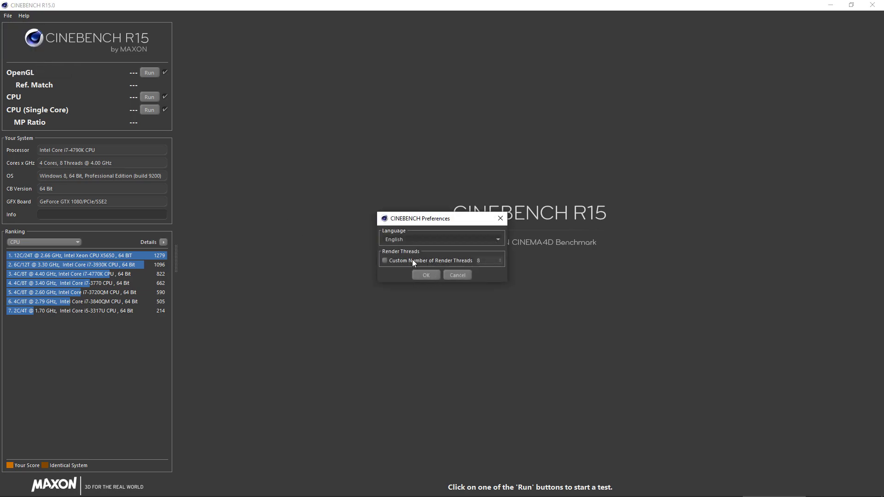
click(494, 240)
click(457, 275)
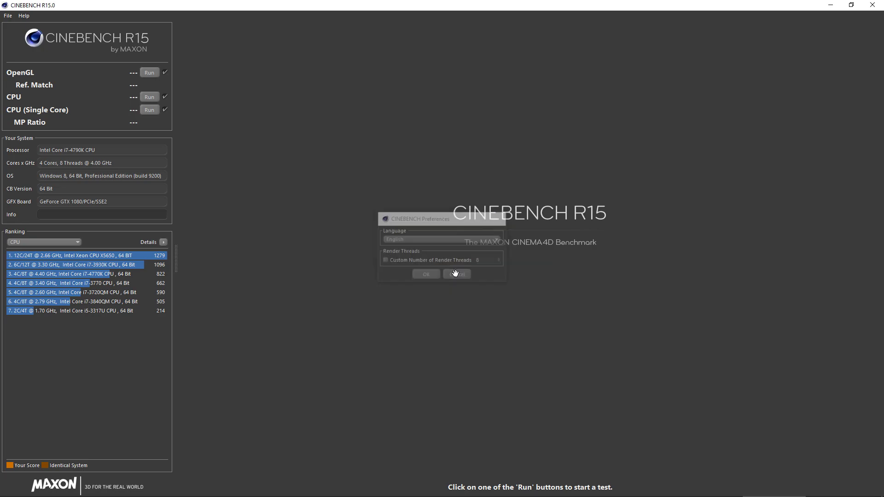
click(8, 16)
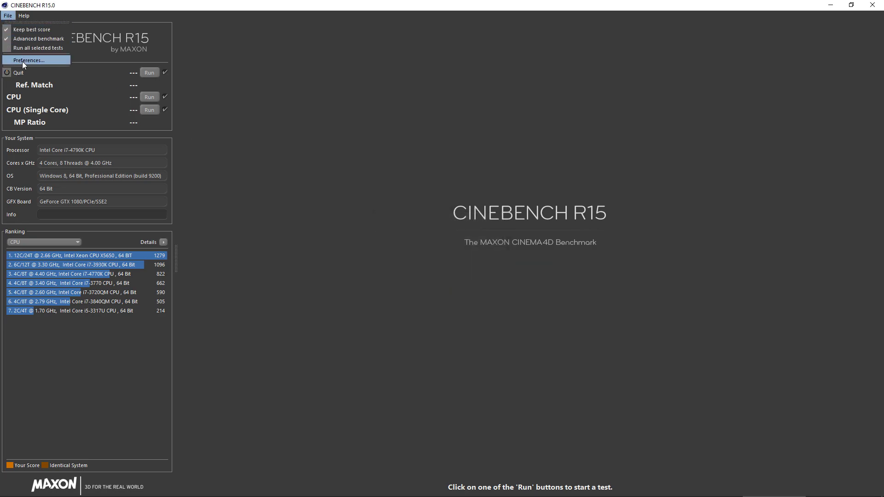
Run all selected tests, getting OpenGL 62.67 fps and multi-core CPU 691 cb
click(29, 50)
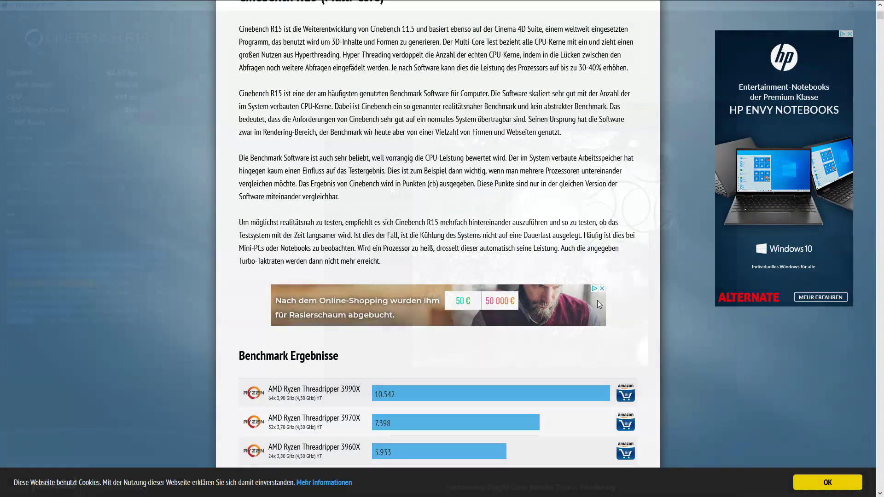
Search CPU Monkey for '4790' and find the i7-4790K's multi-core score of 854
scroll(599, 304, down, 4)
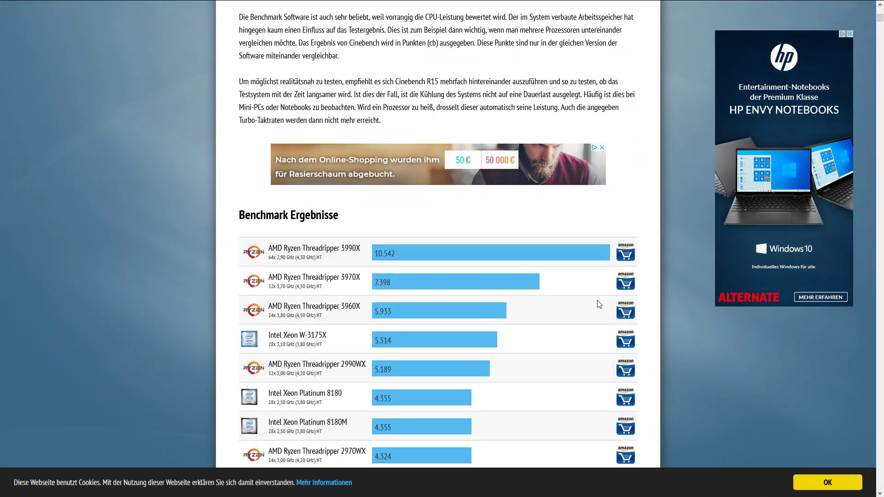
scroll(580, 315, down, 1)
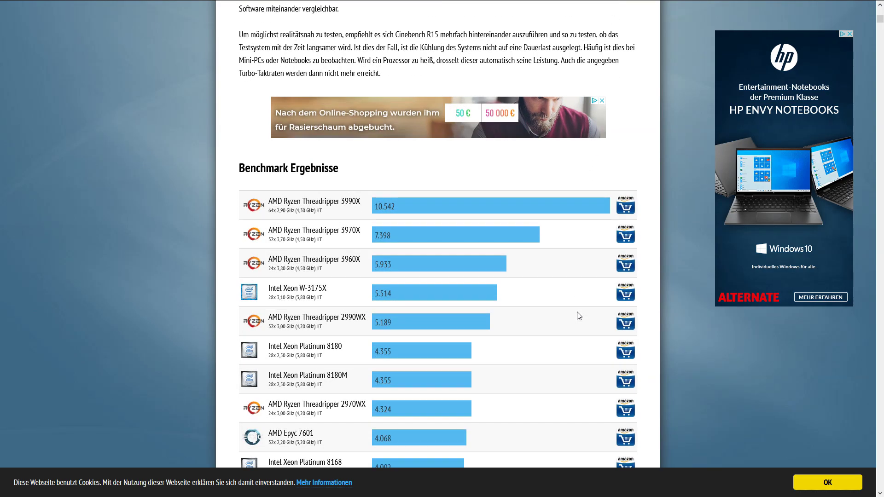
key(ctrl+f)
text(4790)
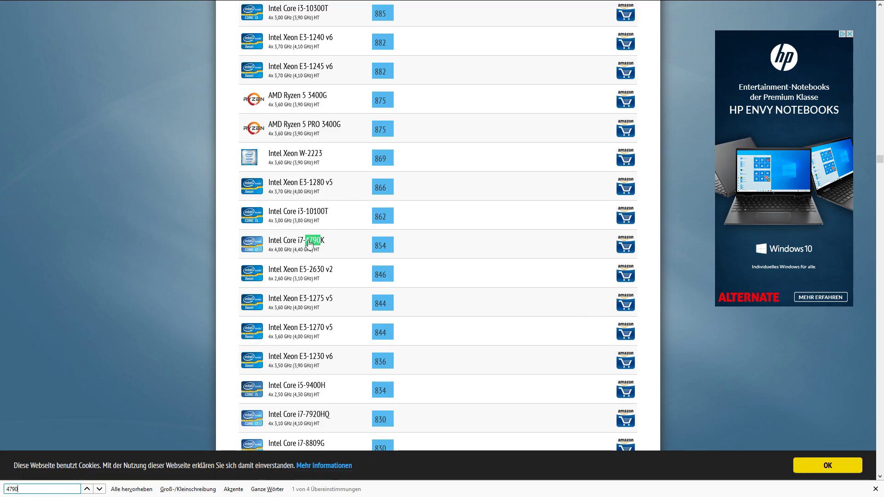
drag(369, 246, 431, 252)
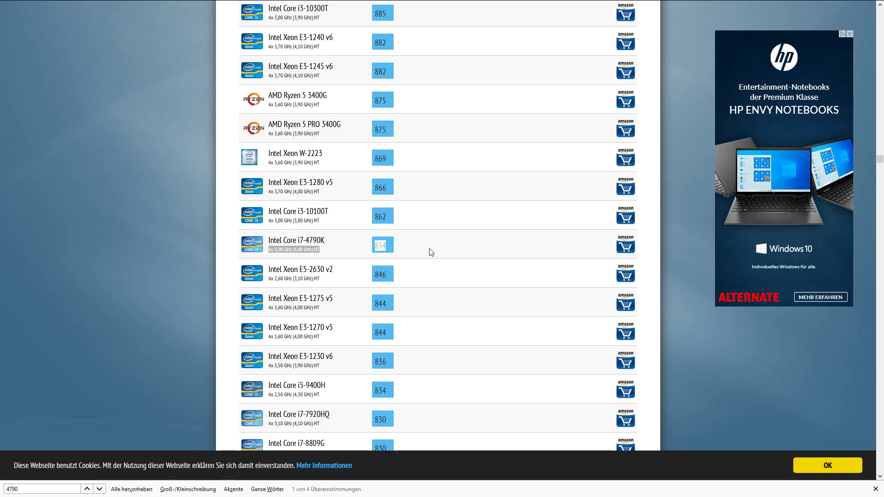
Jump to the next '4790' match to find the i7-4790K's single-core score of 169
key(F5)
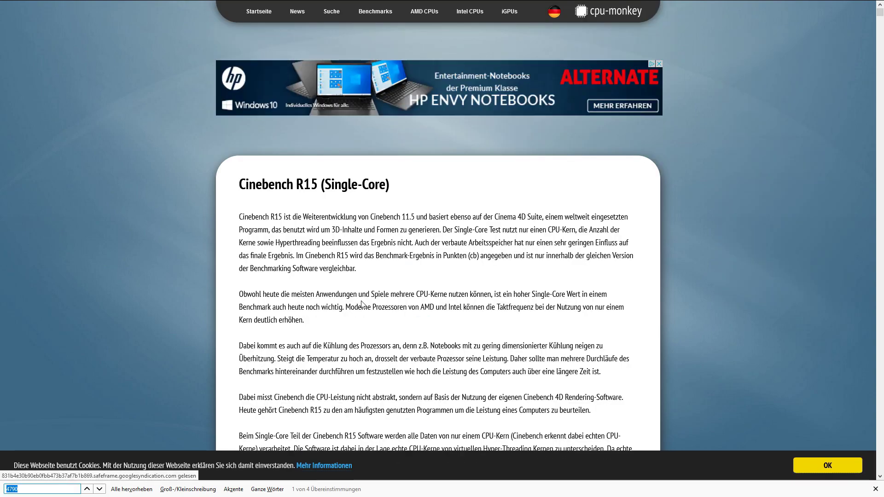
key(Return)
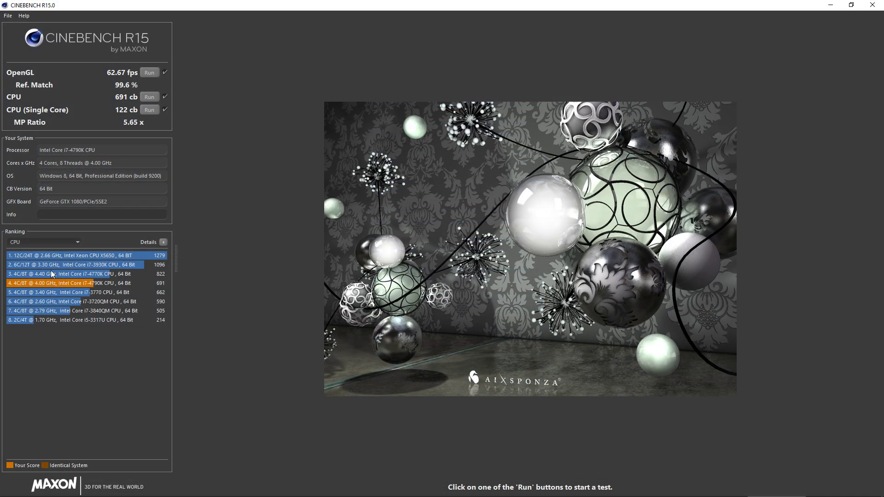
mouse_move(157, 288)
Show the CPU (Single Core) ranking, with 122 cb placing fifth, and rerun that test
click(74, 245)
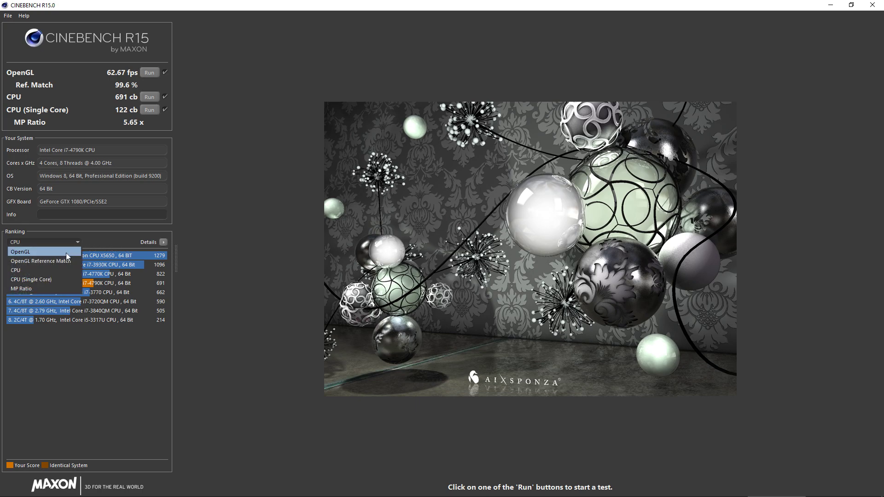
click(57, 278)
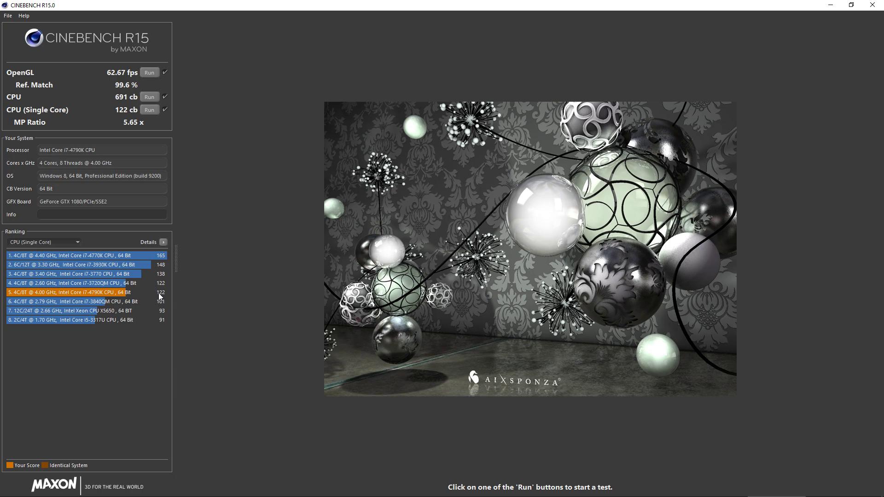
click(149, 110)
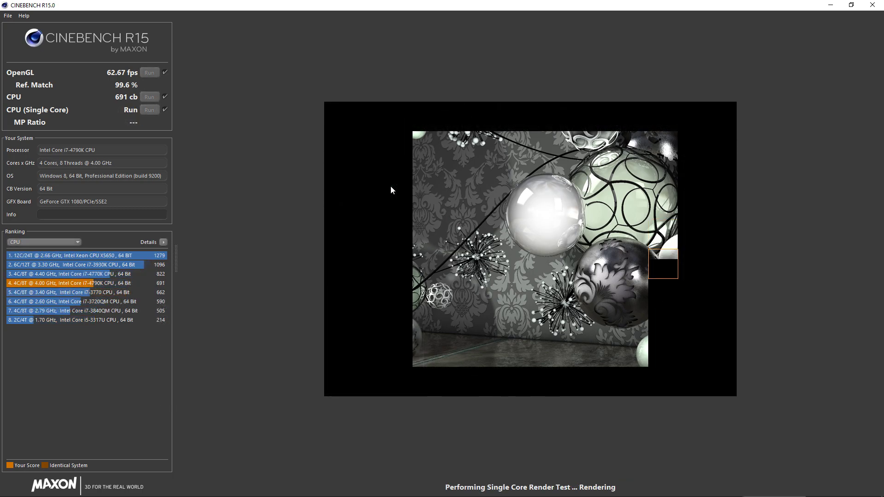